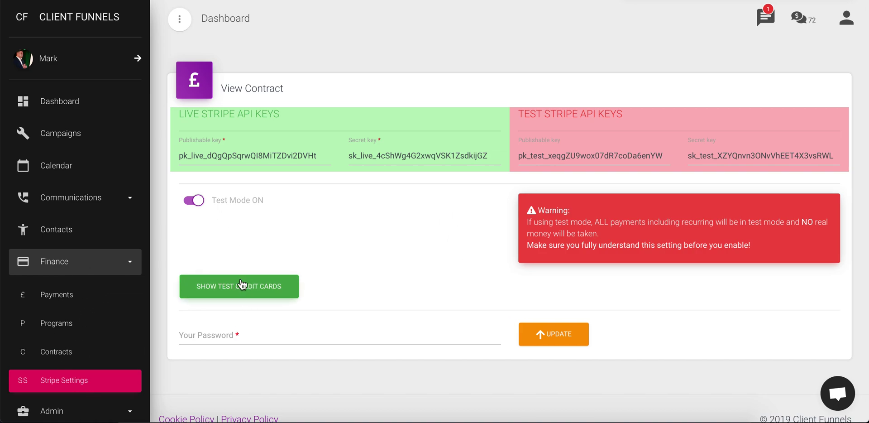
click(252, 291)
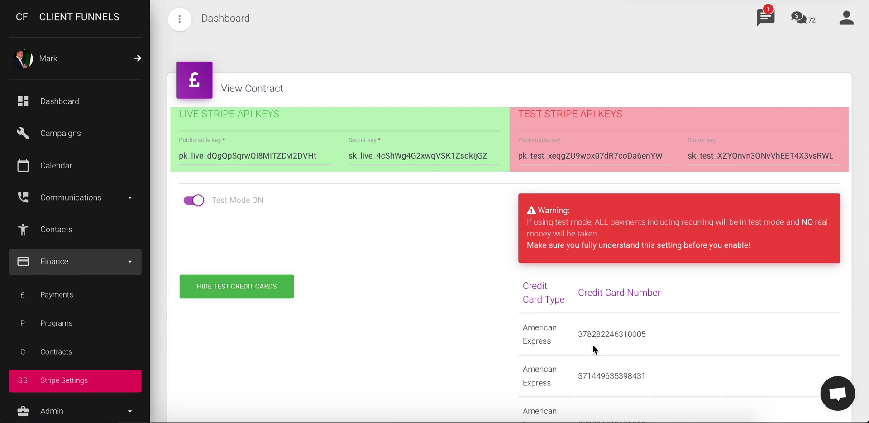
scroll(593, 346, down, 10)
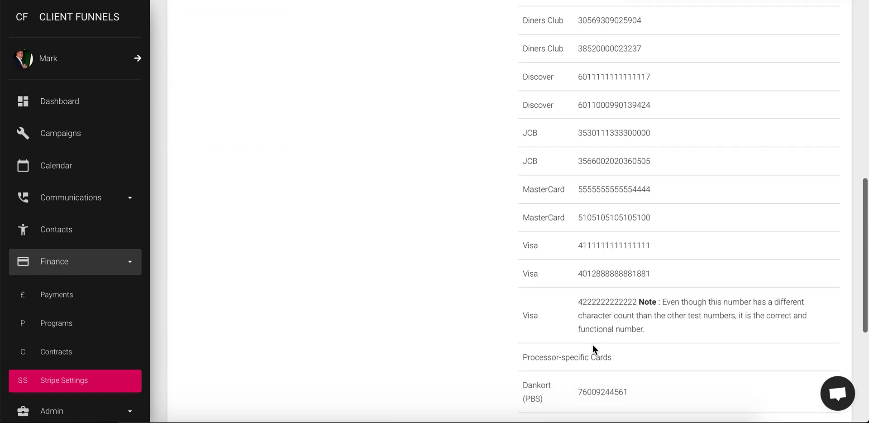
scroll(601, 332, down, 1)
scroll(602, 332, up, 2)
drag(653, 266, 580, 267)
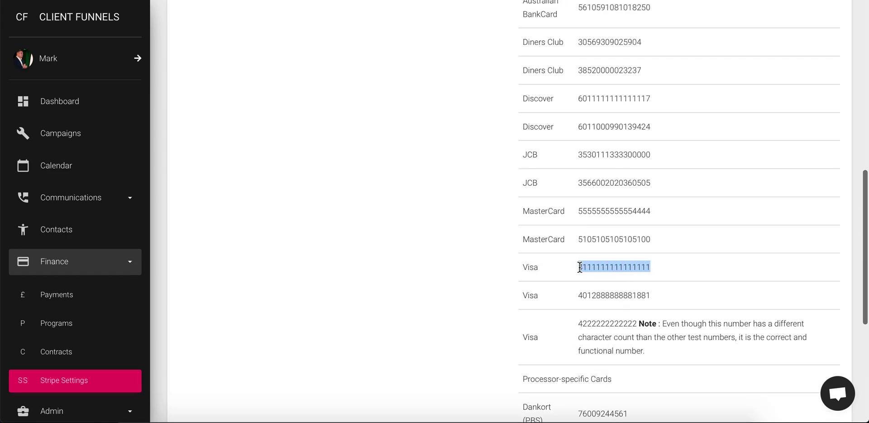
click(427, 211)
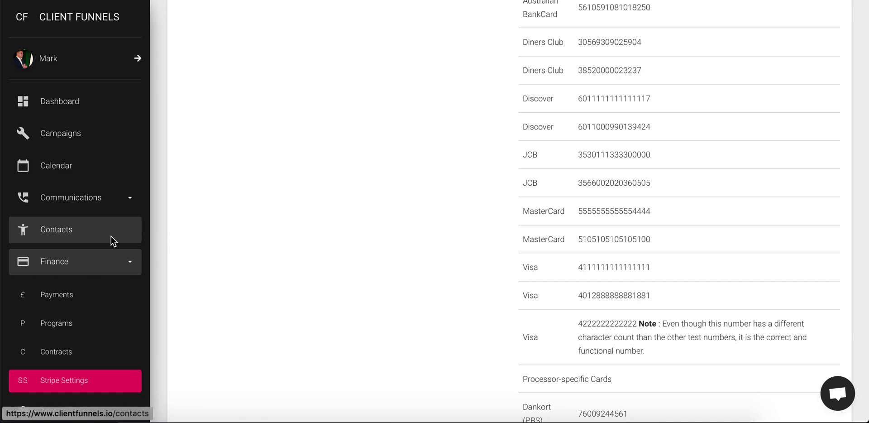
click(66, 235)
Step: Open contact MARK1's saved cards and start a new contact card
scroll(324, 257, down, 5)
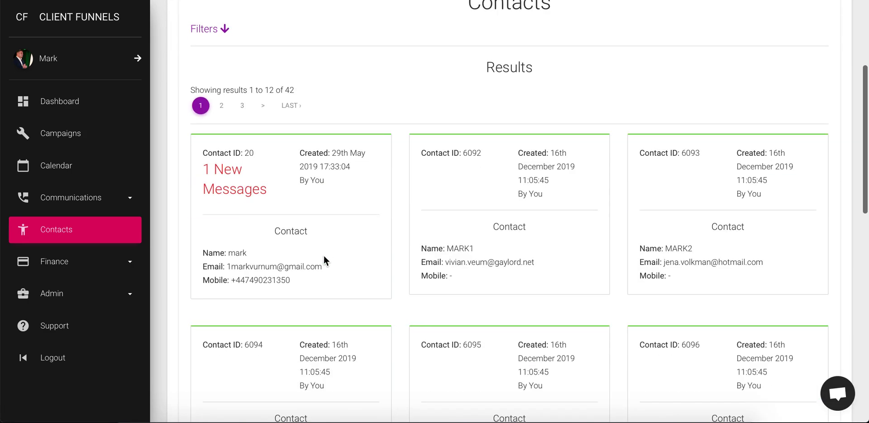
scroll(324, 261, up, 1)
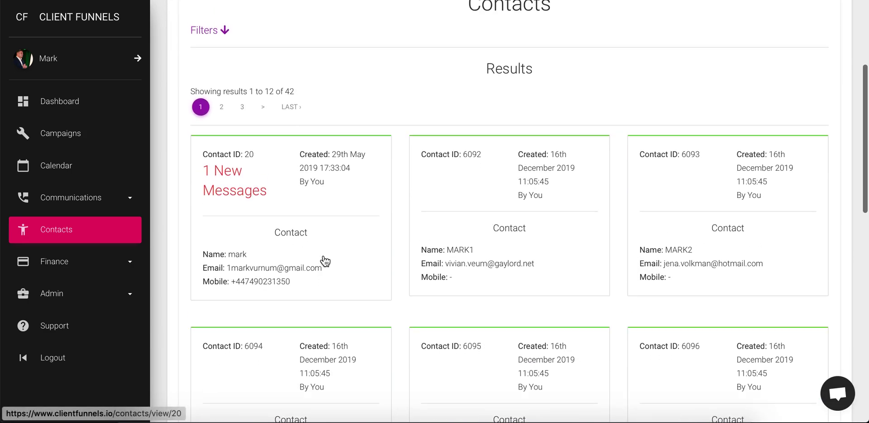
click(500, 256)
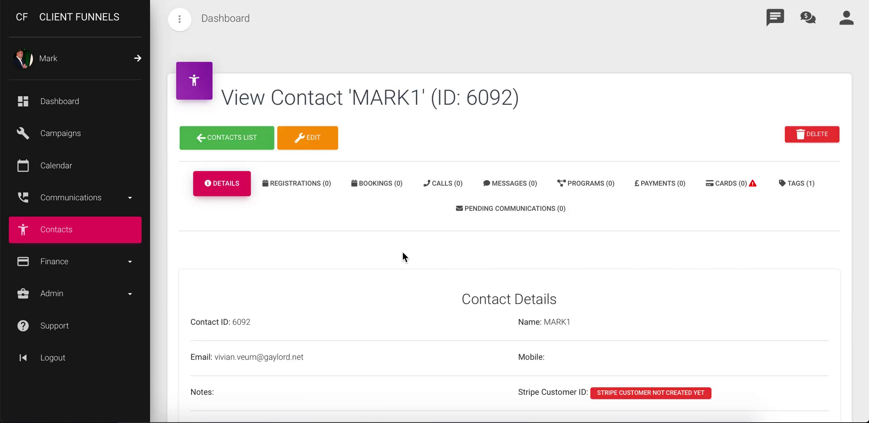
click(740, 185)
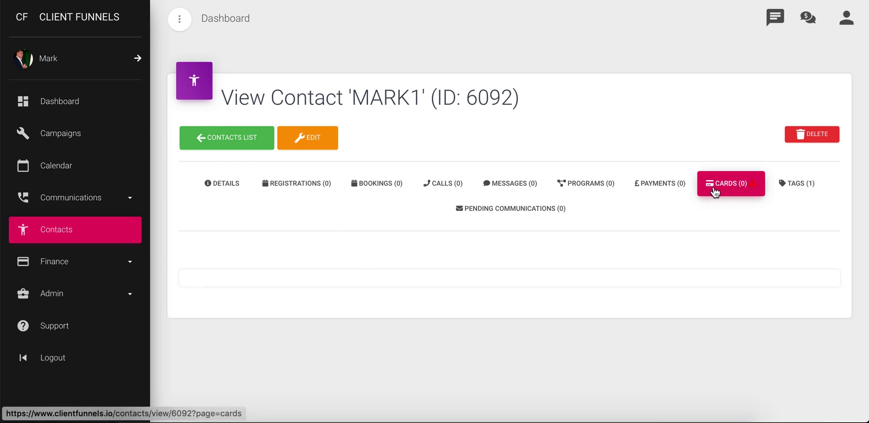
click(230, 292)
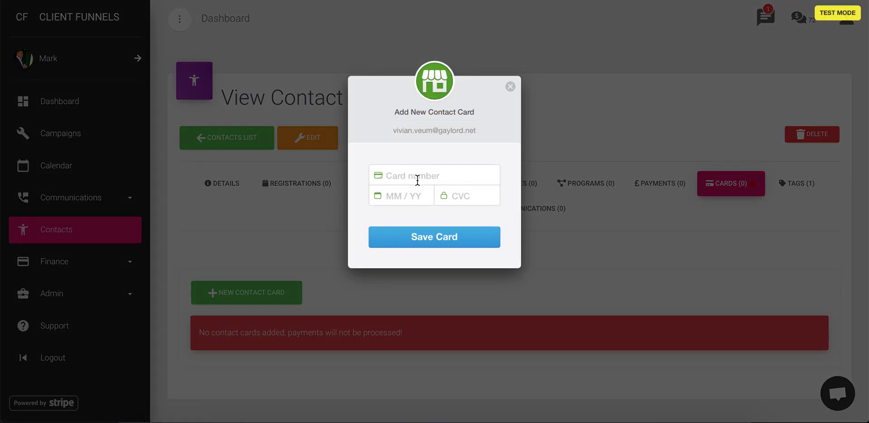
click(411, 176)
text(4111 1111 1111 1111)
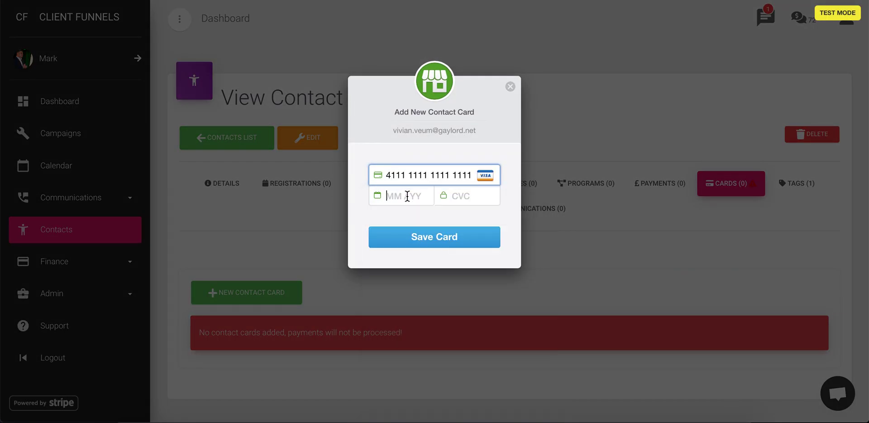
text(11 / 22)
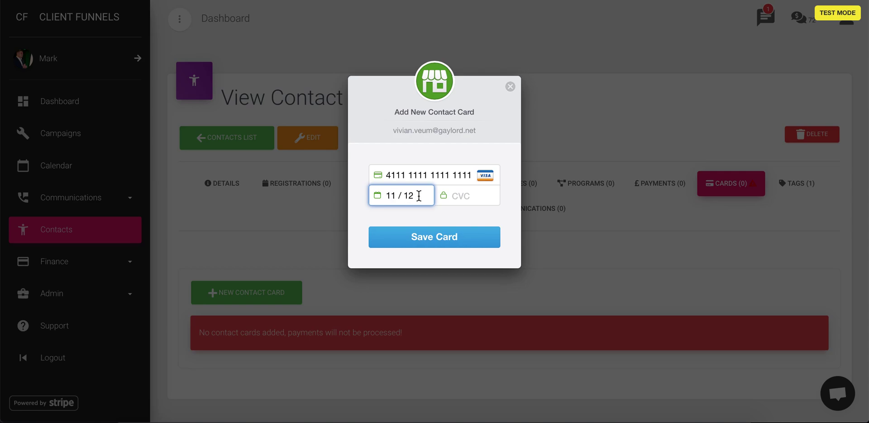
click(463, 195)
text(111)
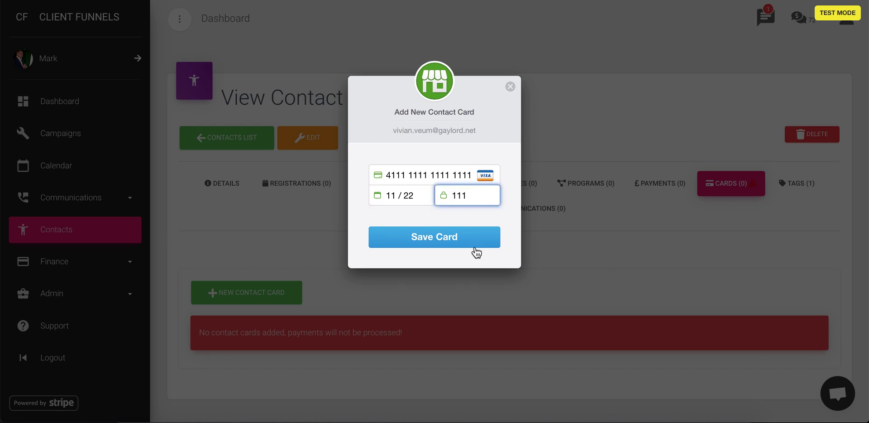
click(440, 244)
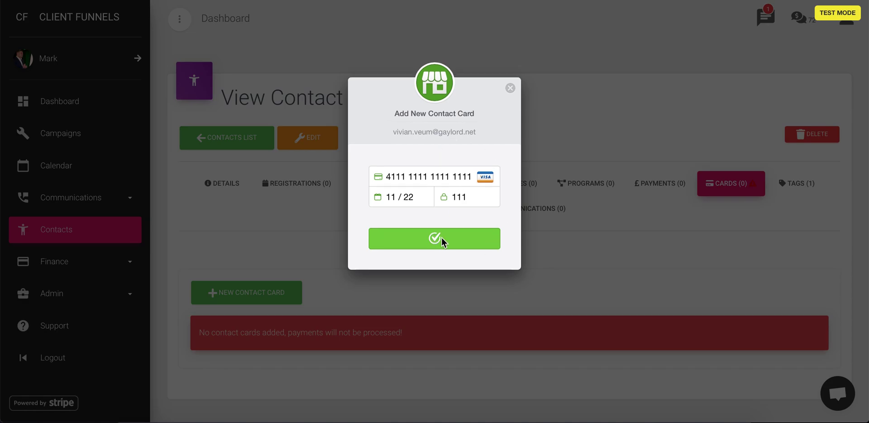
click(452, 246)
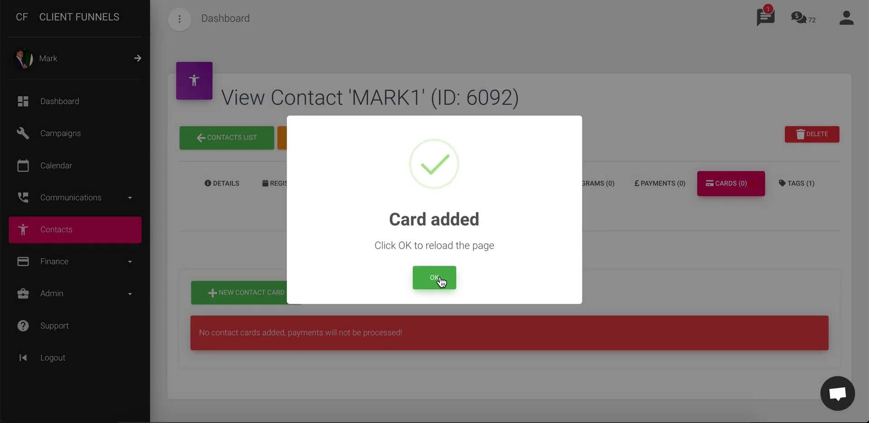
click(440, 281)
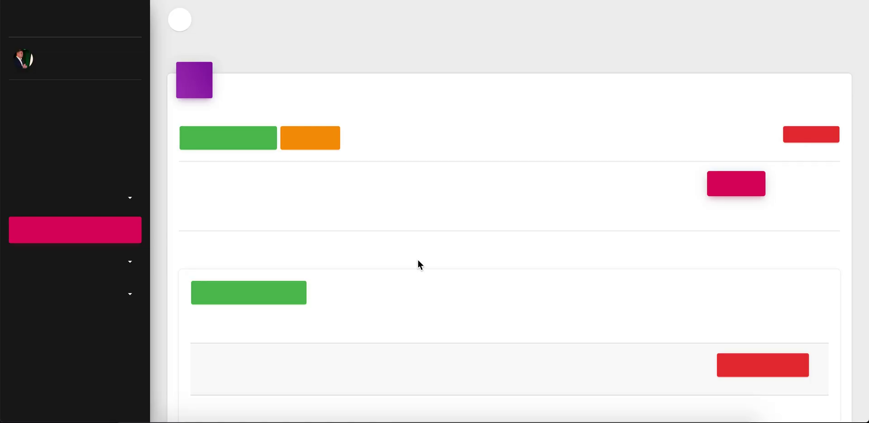
scroll(418, 260, down, 3)
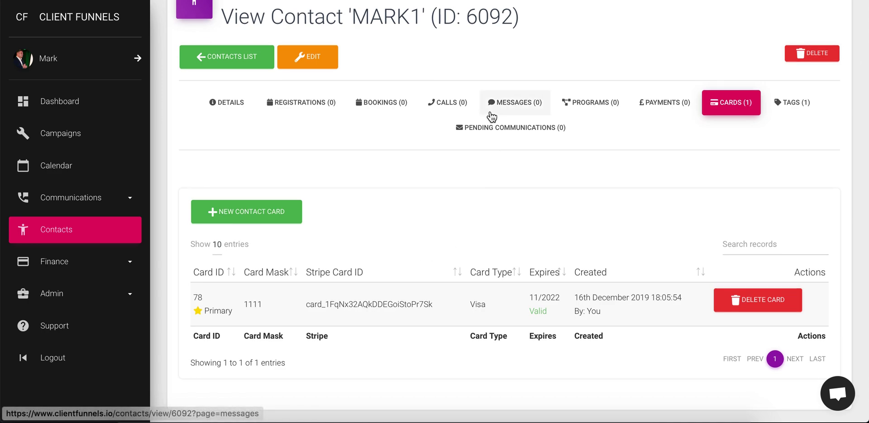
click(588, 108)
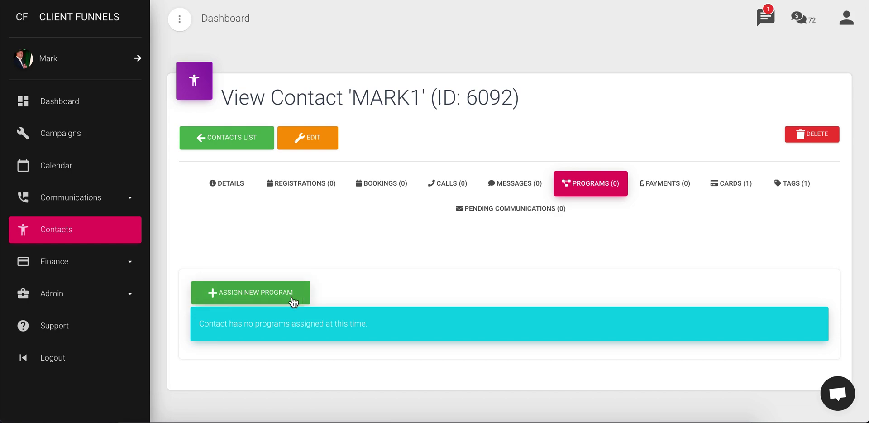
Step: Assign the Deposit (ID: 60) program to the contact with its price changed to 1
click(293, 301)
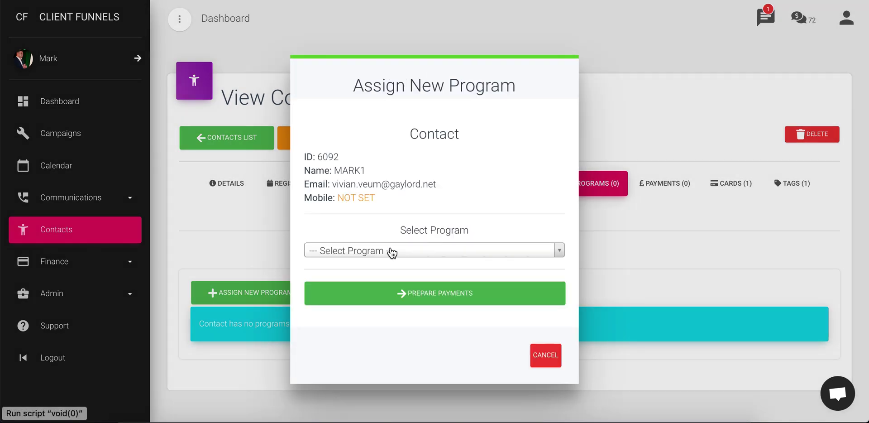
click(391, 252)
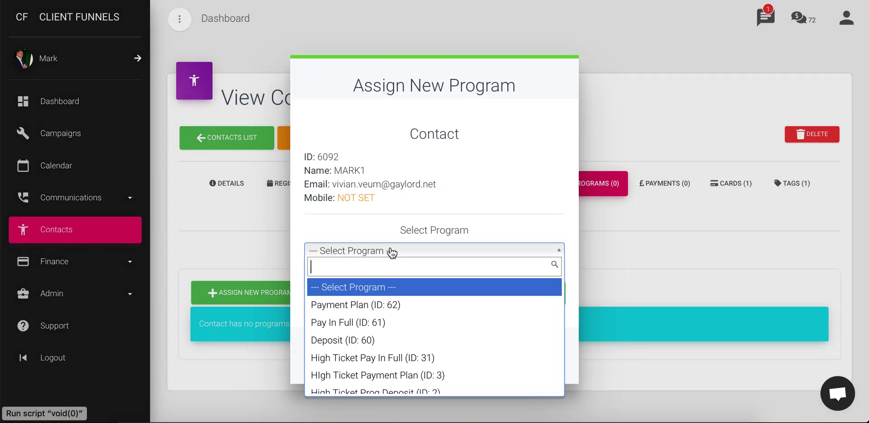
click(408, 343)
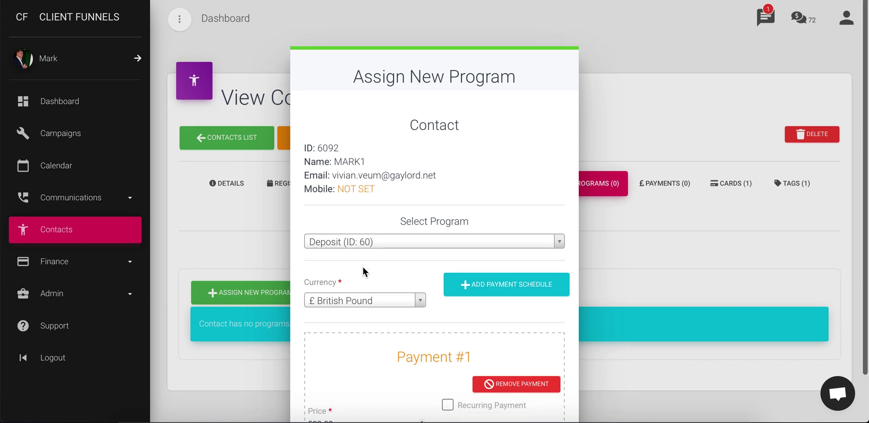
scroll(363, 271, down, 4)
scroll(362, 270, down, 1)
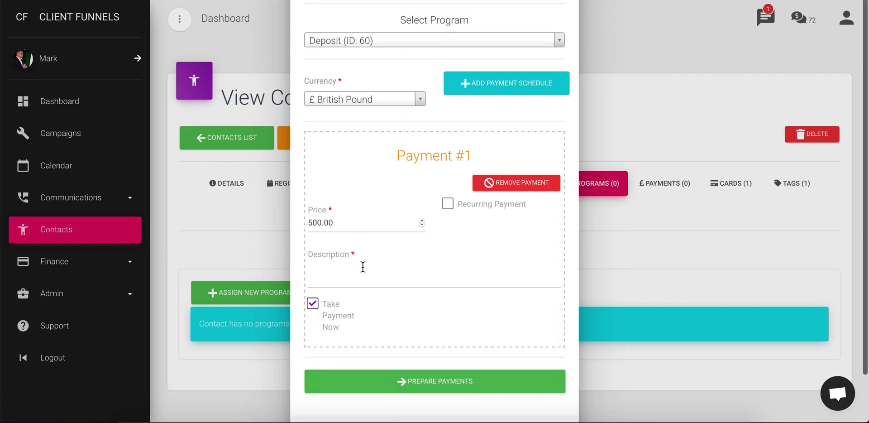
double_click(322, 222)
text(1)
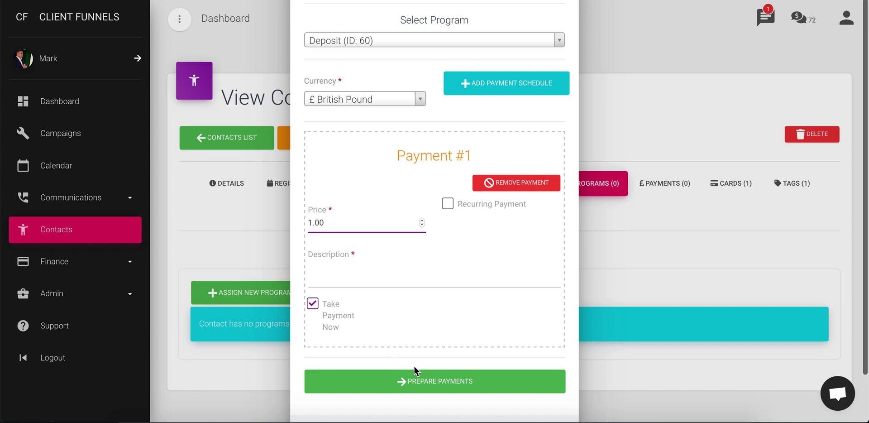
click(440, 385)
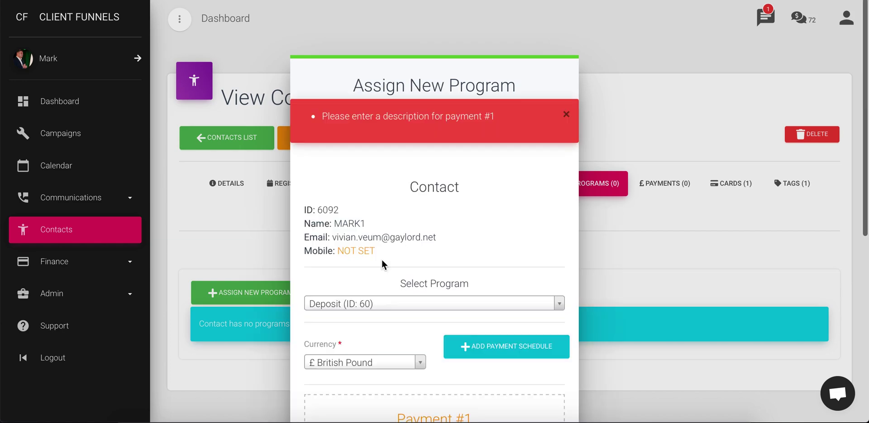
Step: Describe Payment #1 as 'test', then prepare and process the £1 payment
scroll(386, 230, down, 4)
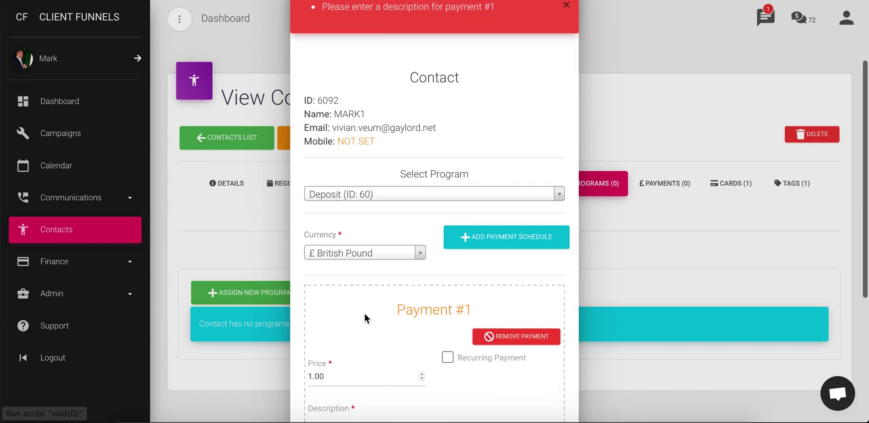
click(344, 371)
text(test)
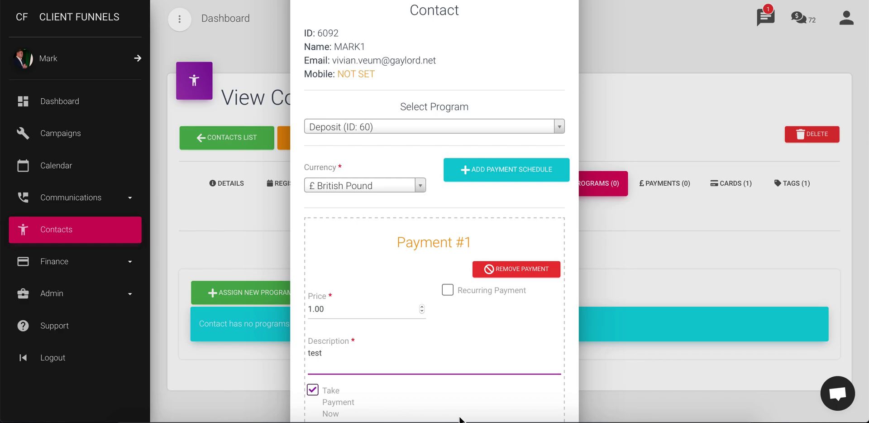
scroll(403, 302, down, 3)
click(471, 319)
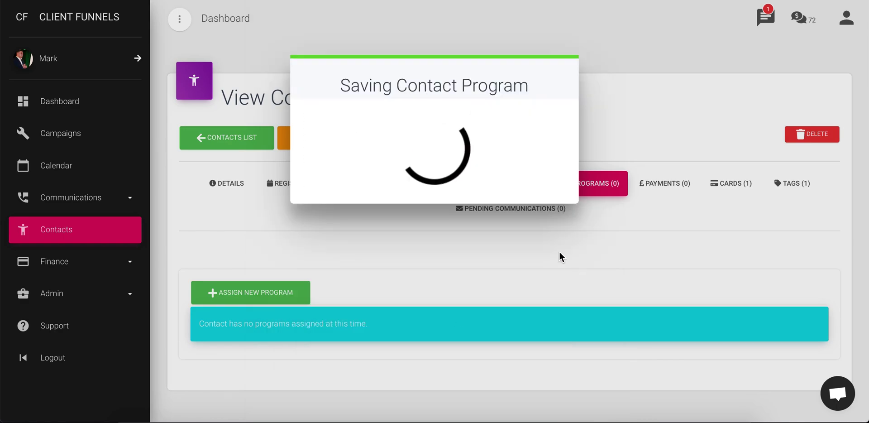
scroll(482, 243, down, 3)
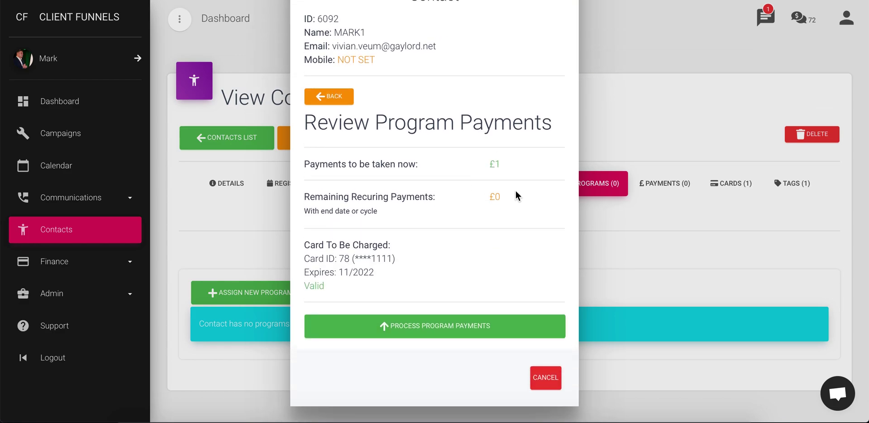
click(471, 334)
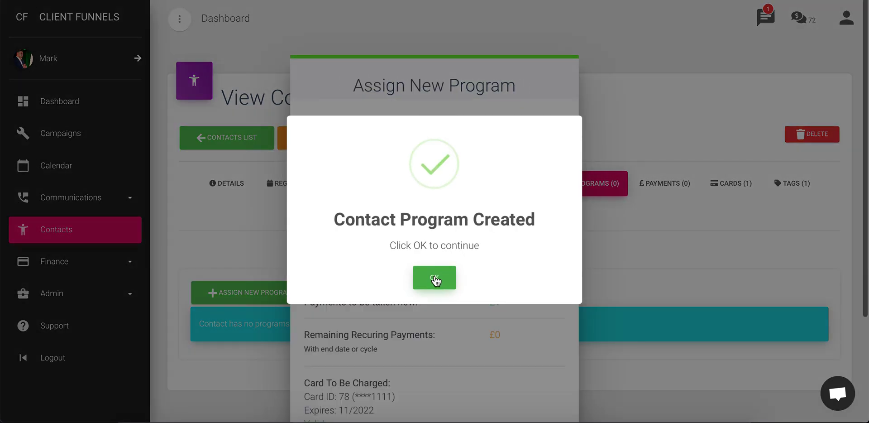
click(436, 277)
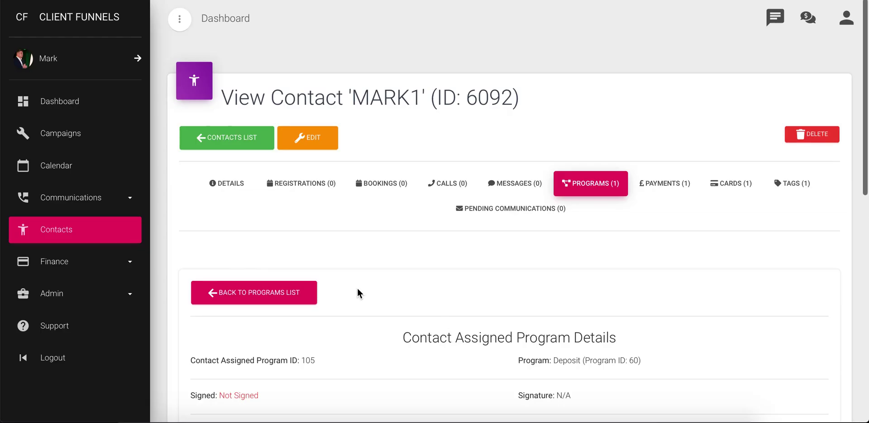
Step: Inspect payment 167 of £1 for Deposit in the Payments tab, then close it
click(669, 190)
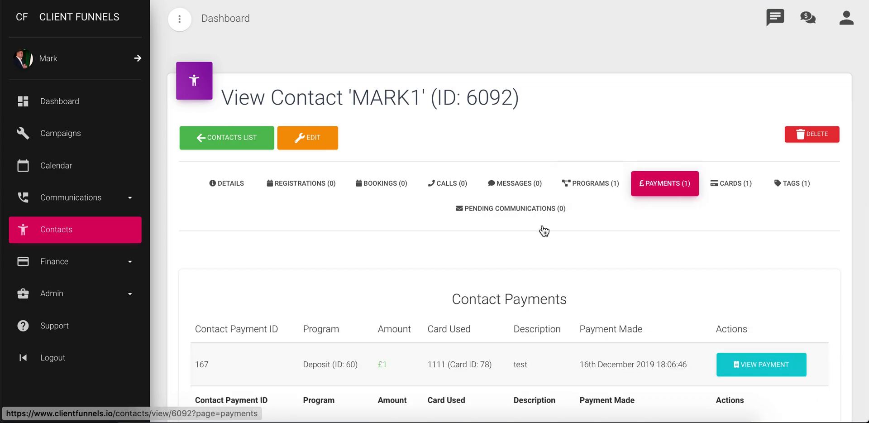
scroll(444, 277, down, 1)
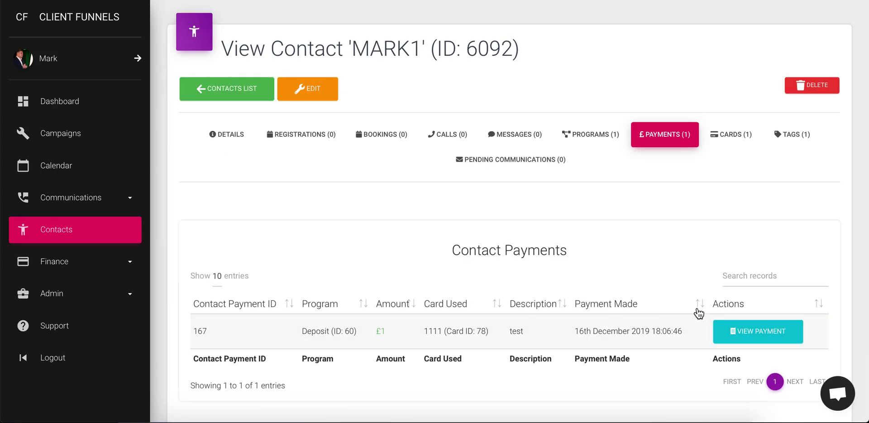
click(764, 336)
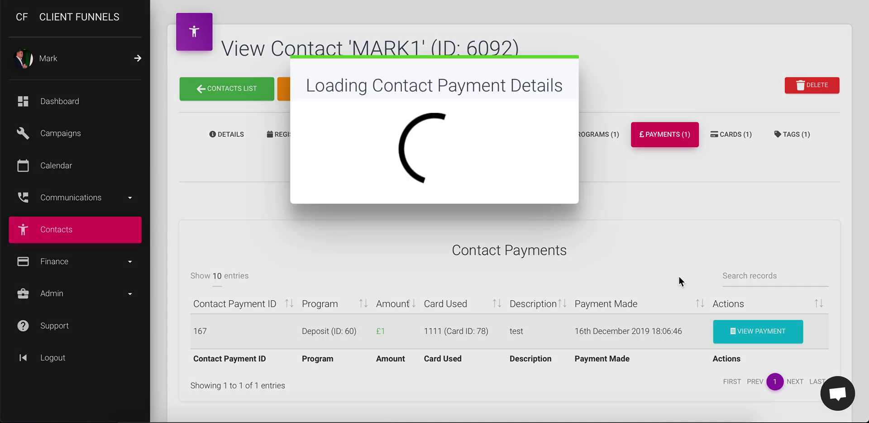
scroll(398, 312, down, 5)
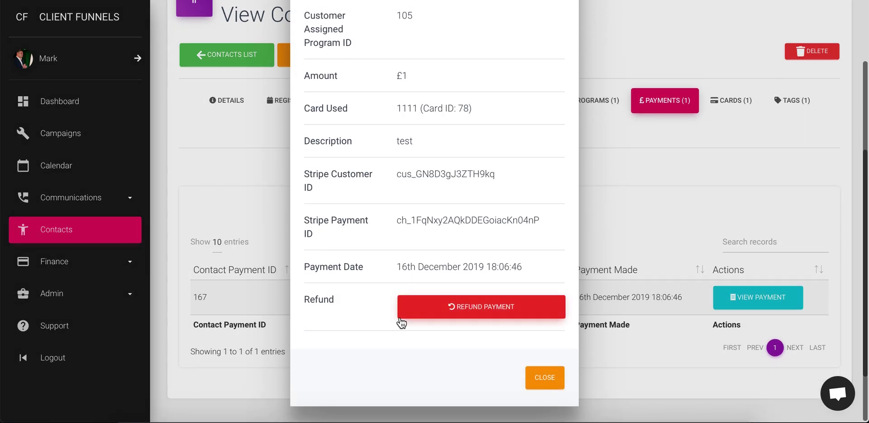
click(543, 376)
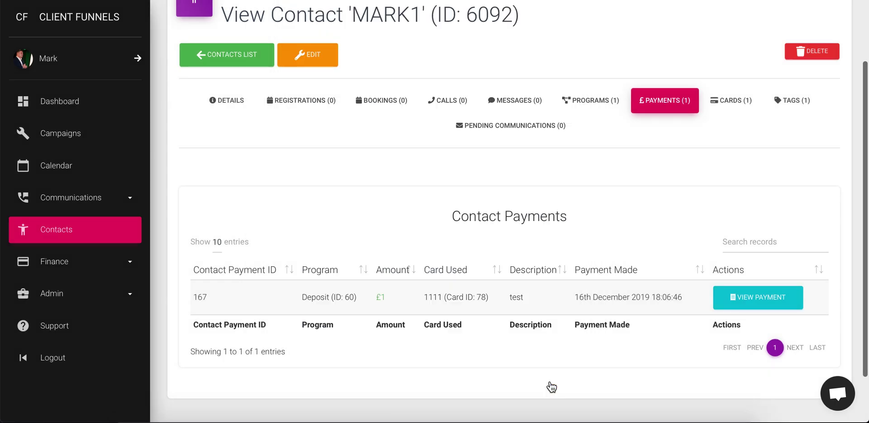
scroll(553, 190, up, 2)
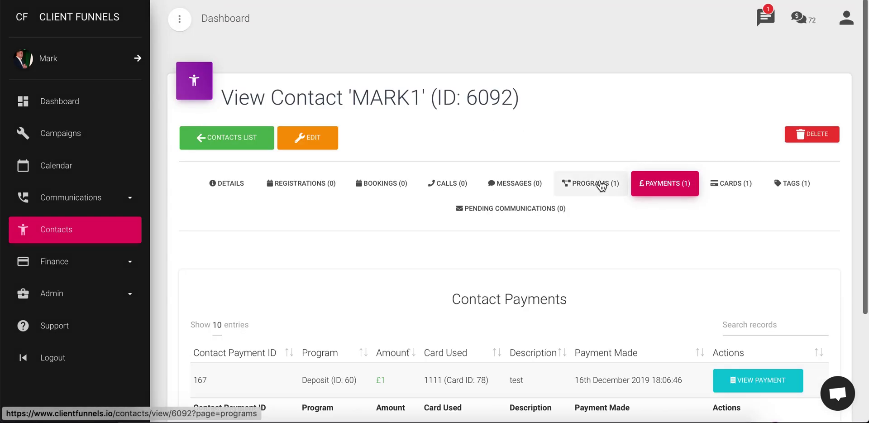
Step: Start assigning the Payment Plan (ID: 62) program to the contact
click(604, 190)
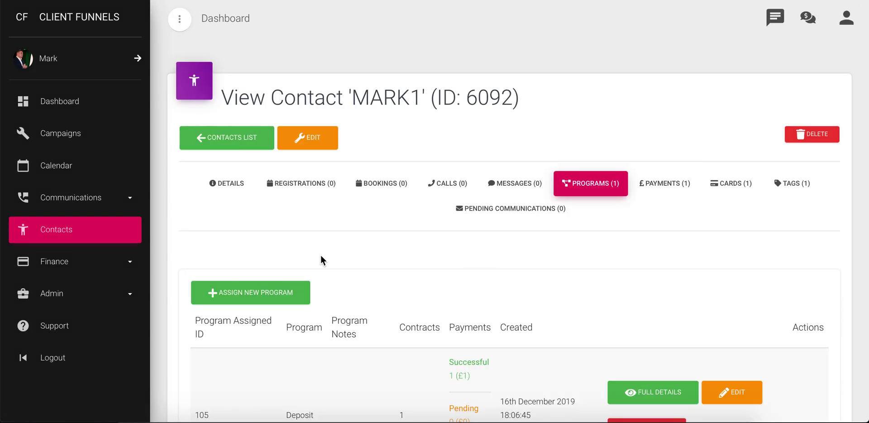
scroll(430, 299, down, 2)
scroll(431, 300, down, 3)
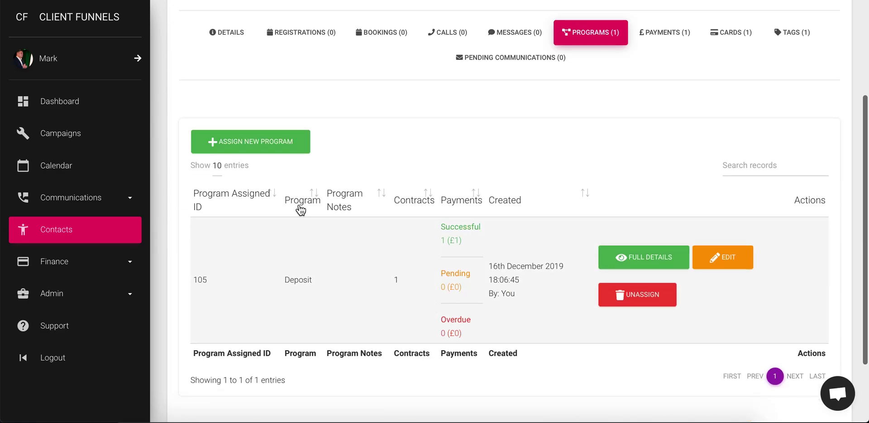
click(239, 145)
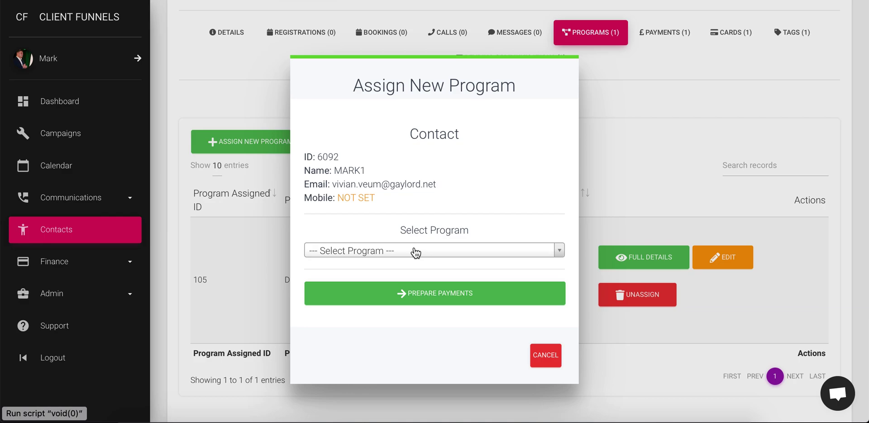
click(414, 251)
click(407, 304)
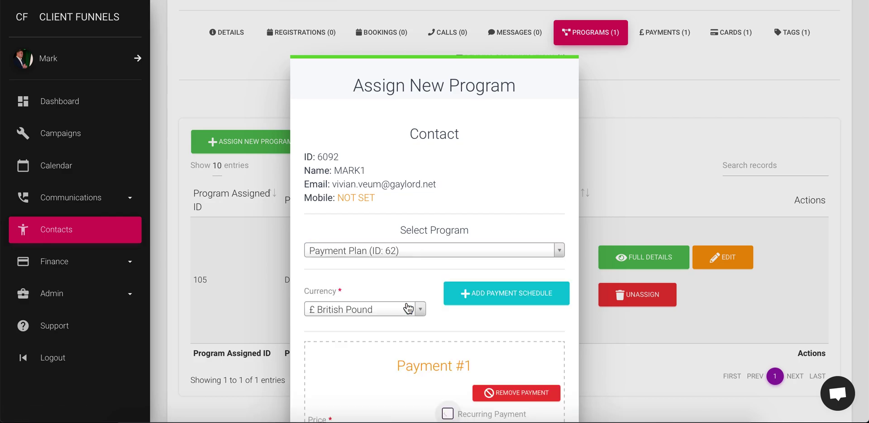
Step: Make Payment #1 a one-off £1.00 payment, '1st payment', not taken now
scroll(410, 349, down, 3)
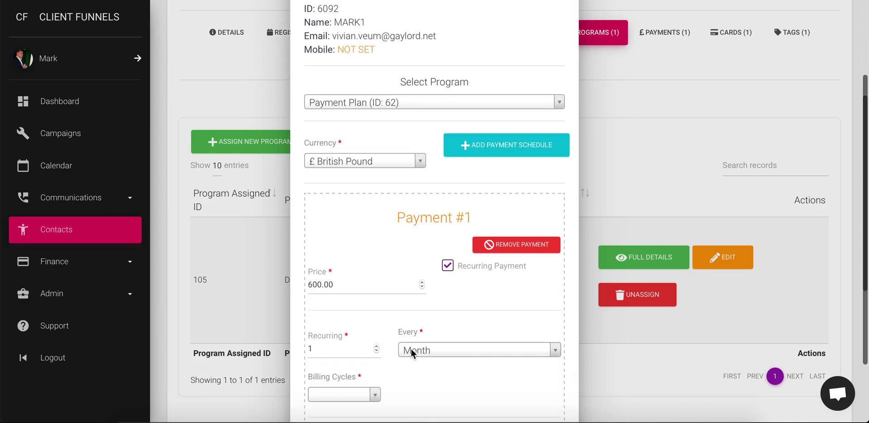
click(445, 266)
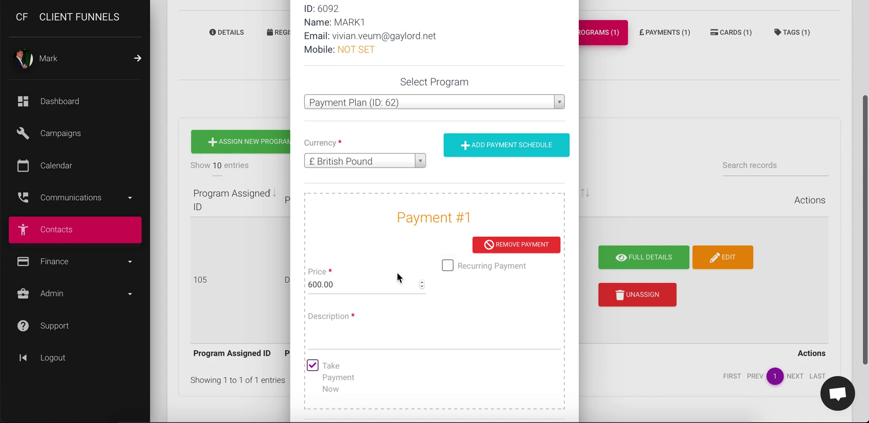
click(340, 288)
double_click(337, 286)
text(1.)
click(376, 336)
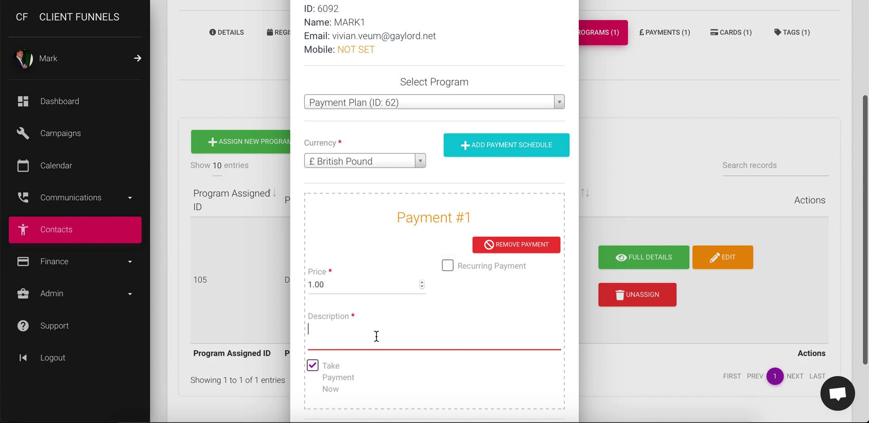
text(1st payment)
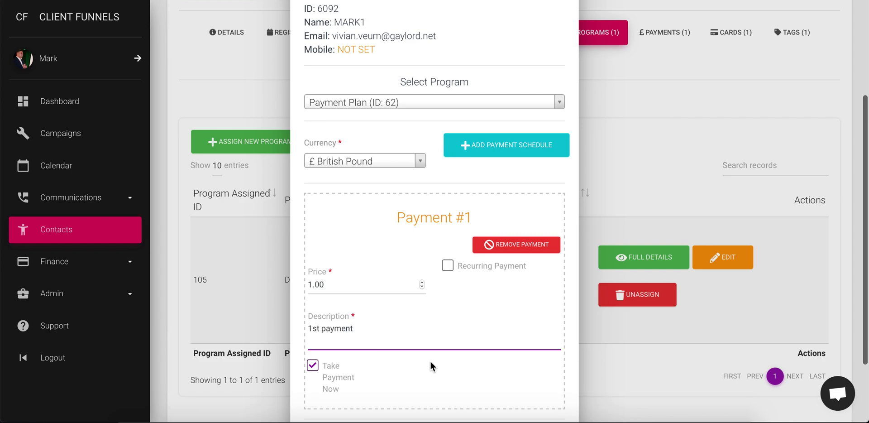
scroll(442, 362, down, 2)
click(313, 286)
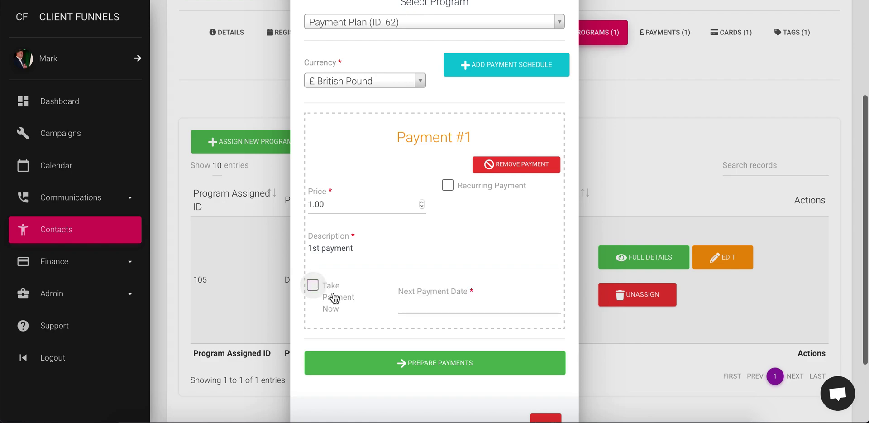
Step: Schedule Payment #1 for 18/12/2019 00:01 and add a second payment
click(413, 305)
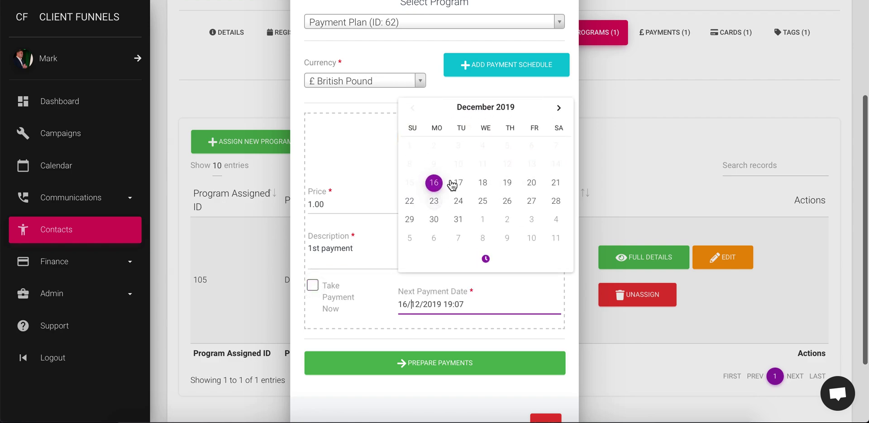
click(458, 182)
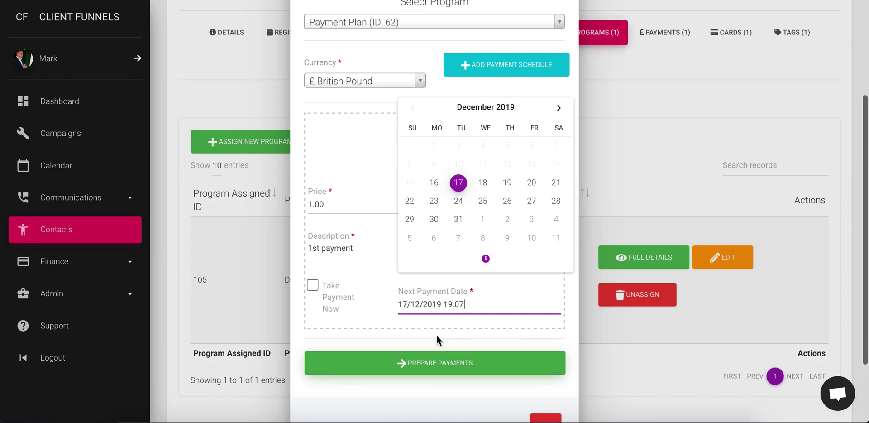
scroll(437, 337, down, 2)
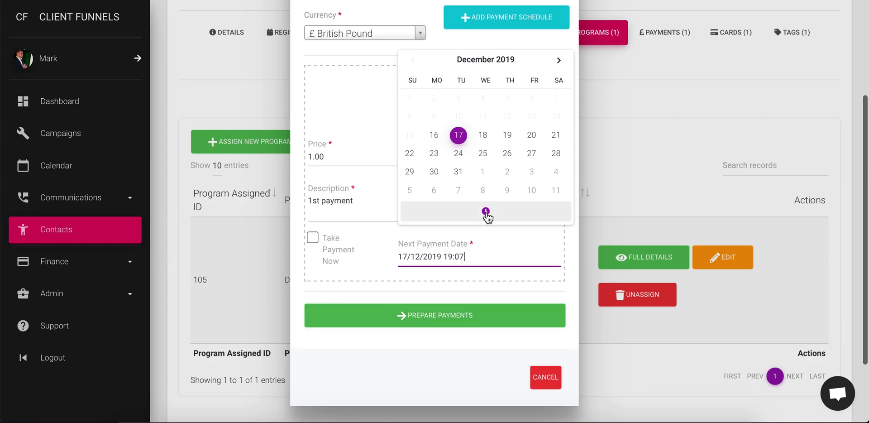
click(485, 212)
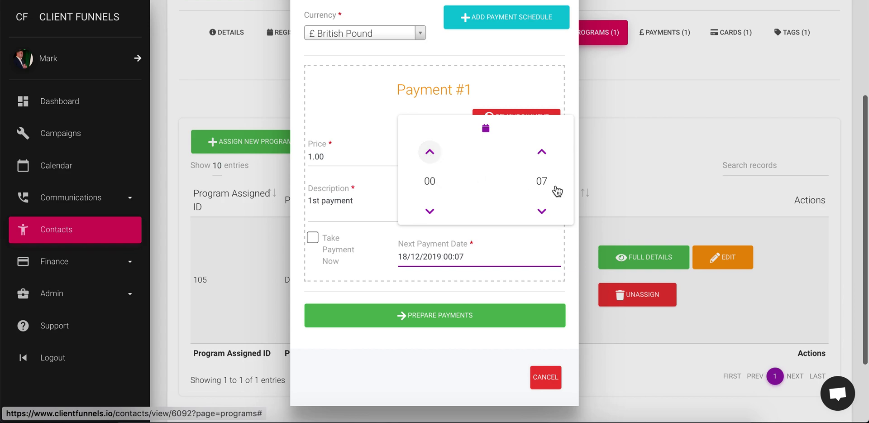
click(542, 216)
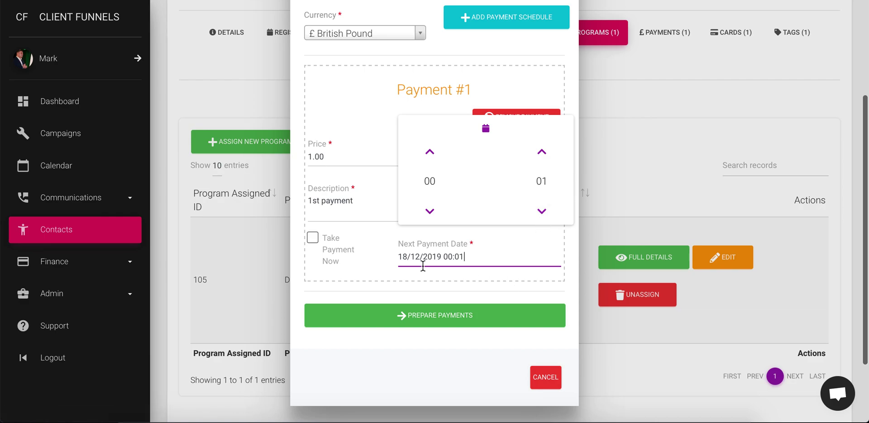
click(497, 369)
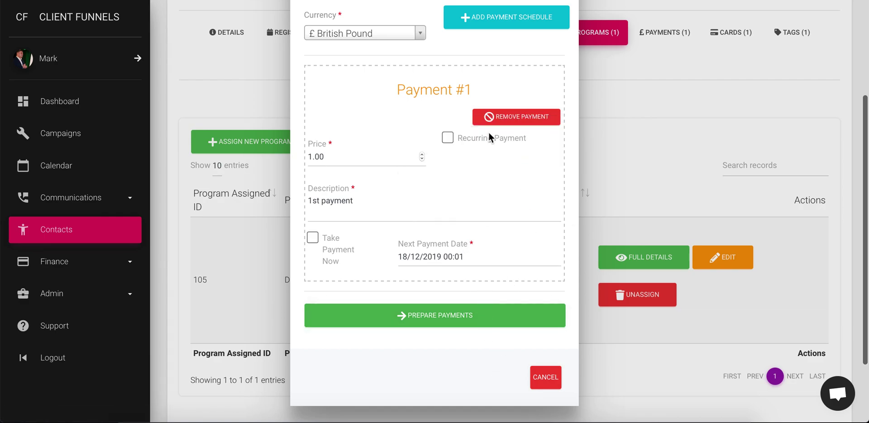
scroll(489, 136, up, 3)
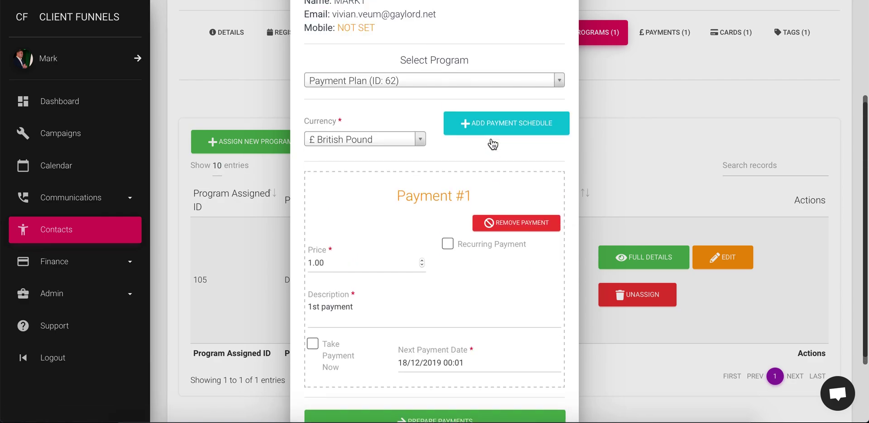
click(524, 128)
Step: Give the second payment price £1.00, description '2nd payment', not taken now
click(336, 272)
text(1.)
click(475, 289)
scroll(475, 289, down, 3)
click(313, 192)
click(322, 170)
text(m)
key(BackSpace)
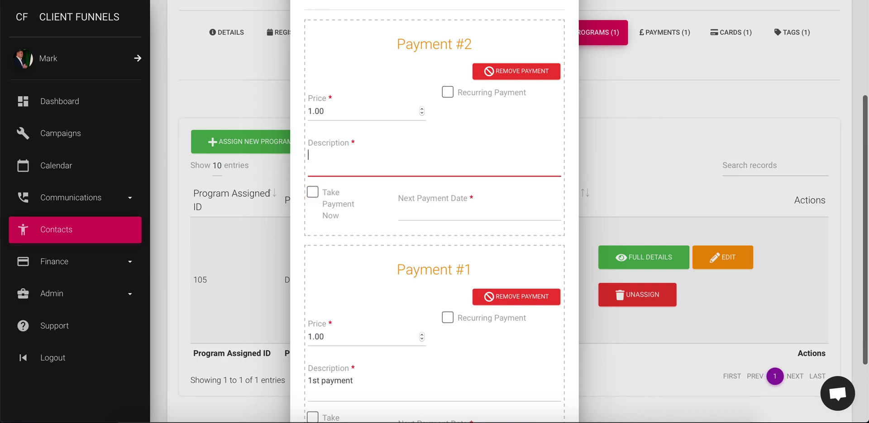
text(2nd payment)
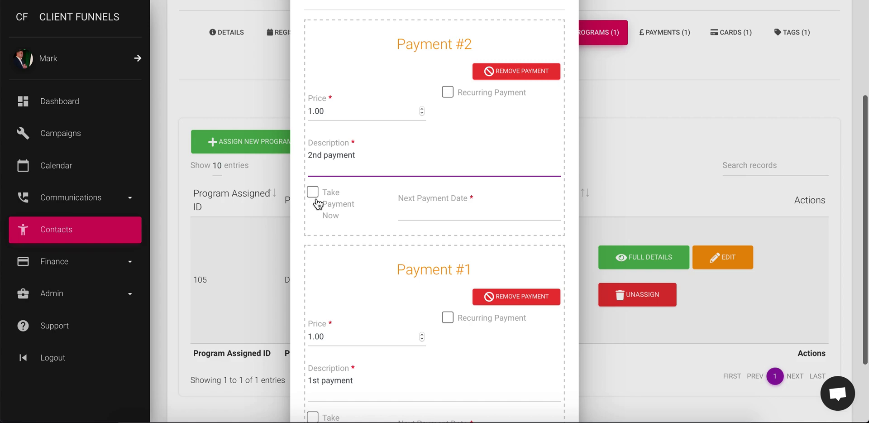
Step: Set the second payment's due date and time to 19/12/2019 00:01
click(414, 211)
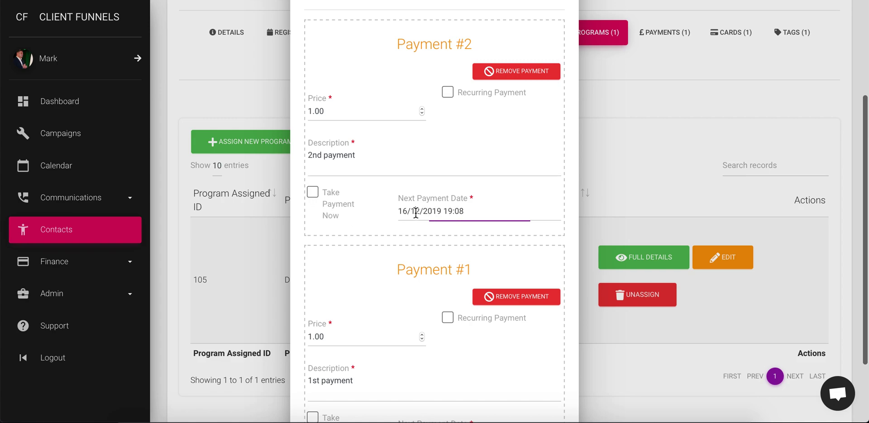
click(484, 89)
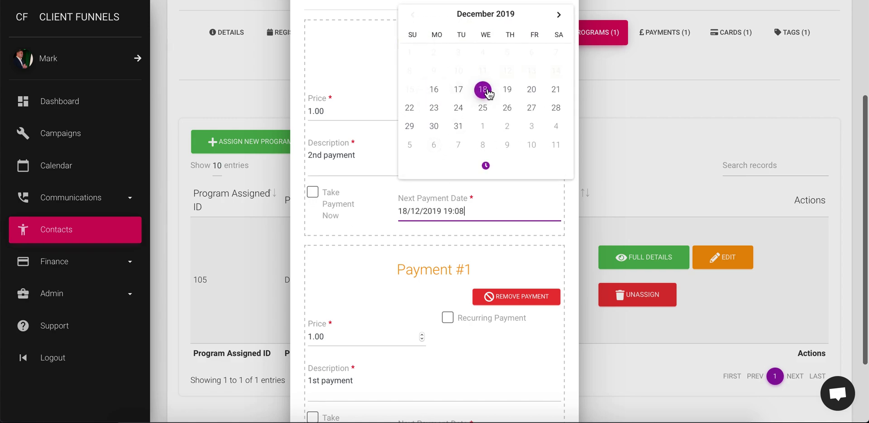
drag(399, 211, 450, 209)
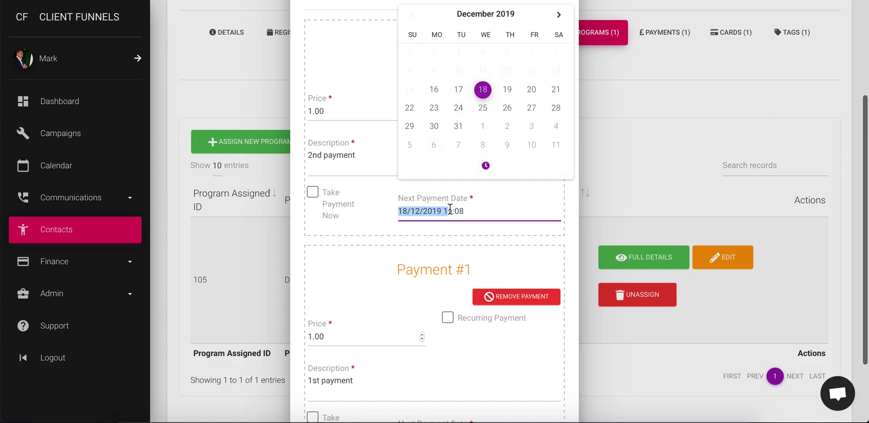
click(486, 165)
click(430, 109)
click(430, 108)
click(429, 109)
click(430, 109)
click(430, 109)
click(542, 166)
click(541, 166)
click(542, 165)
click(541, 166)
click(541, 166)
click(542, 166)
click(542, 165)
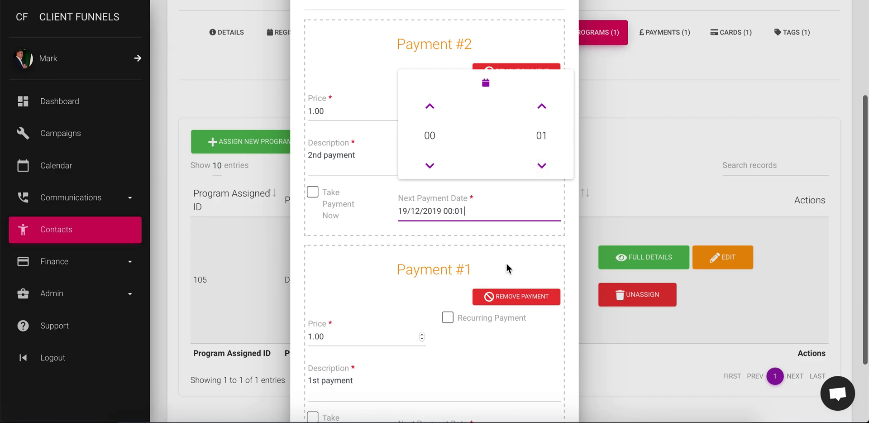
click(570, 68)
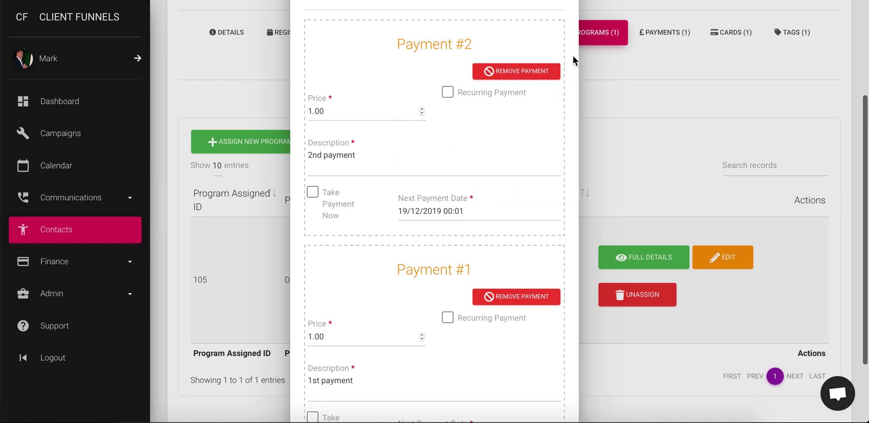
Step: Prepare both scheduled payments for review
scroll(450, 304, down, 1)
scroll(449, 304, down, 2)
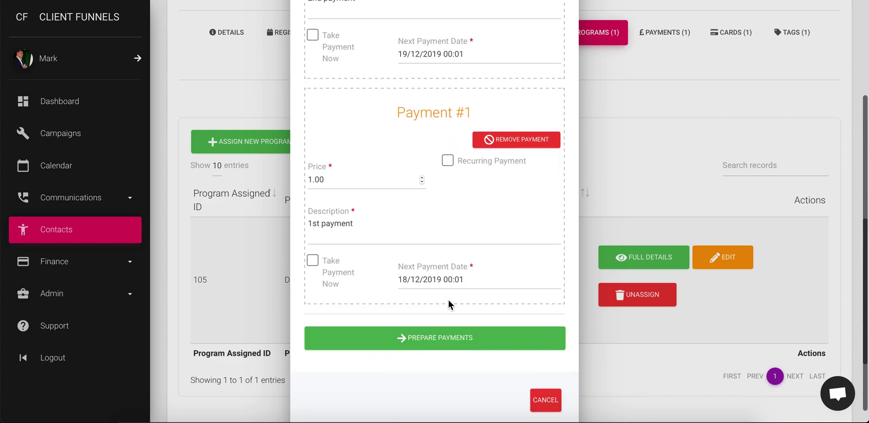
scroll(450, 219, up, 3)
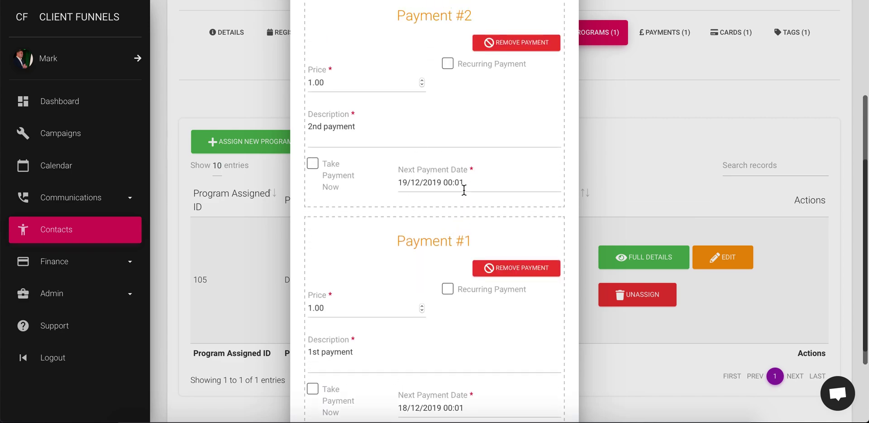
scroll(365, 256, down, 3)
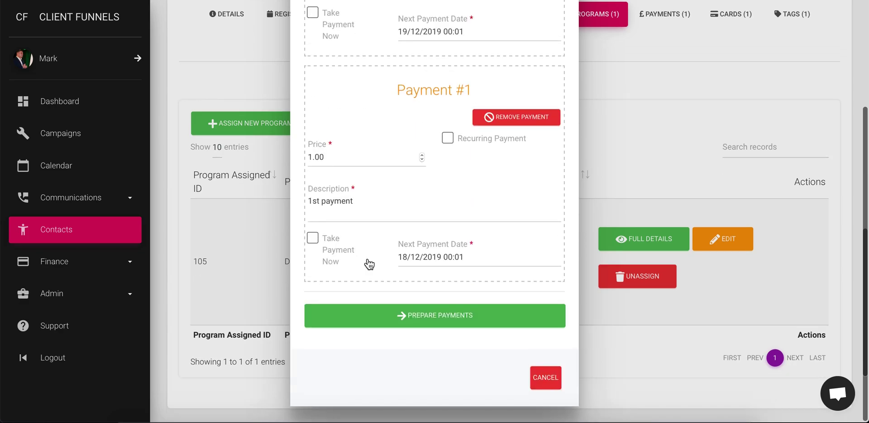
click(442, 315)
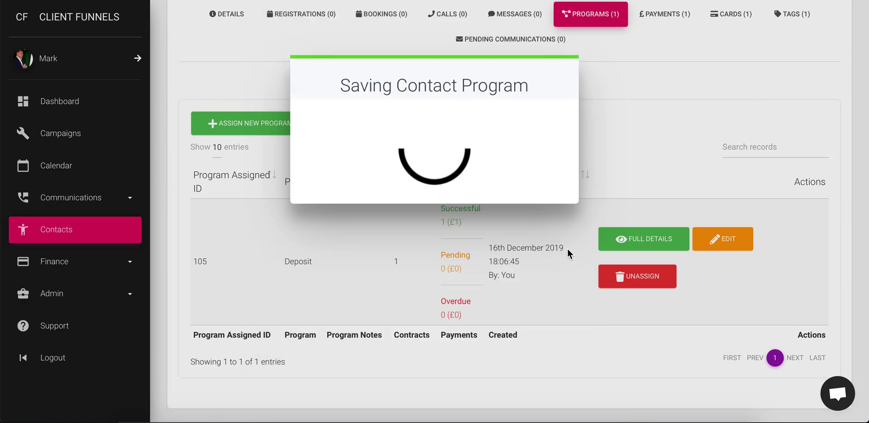
Step: Process the two scheduled payments and confirm the Payment Plan assignment is created
scroll(476, 235, down, 3)
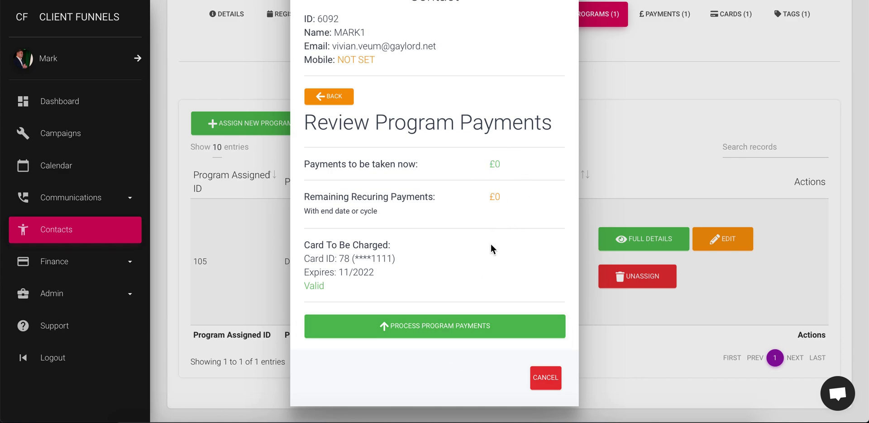
click(493, 333)
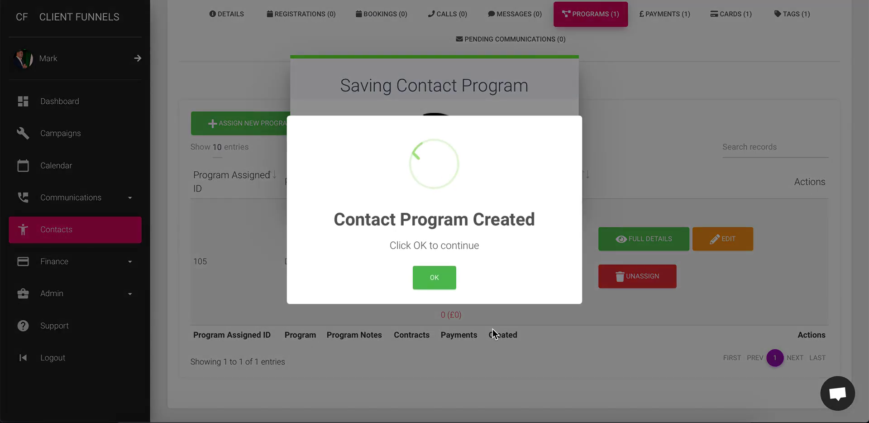
click(433, 277)
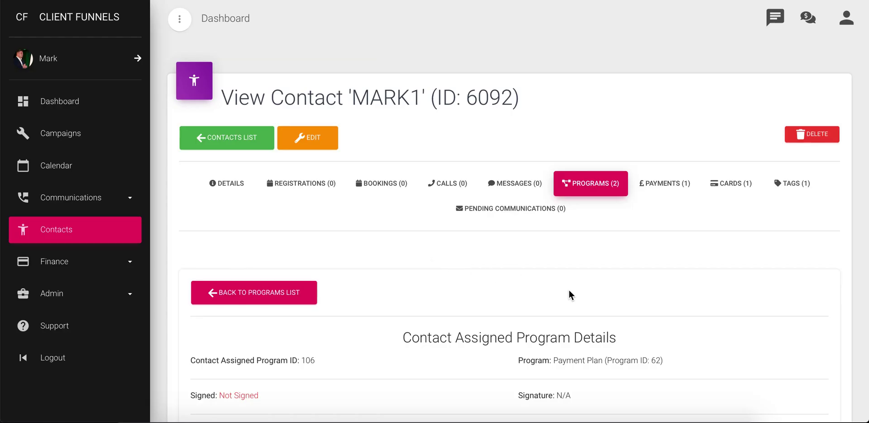
scroll(568, 287, down, 7)
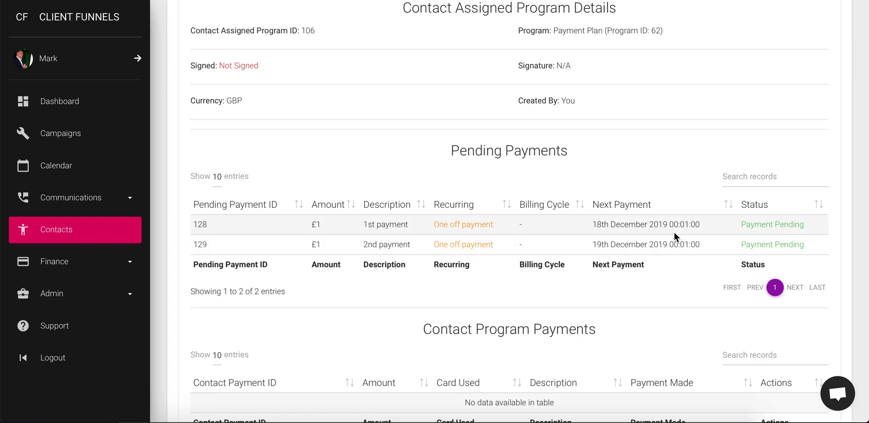
scroll(442, 182, up, 4)
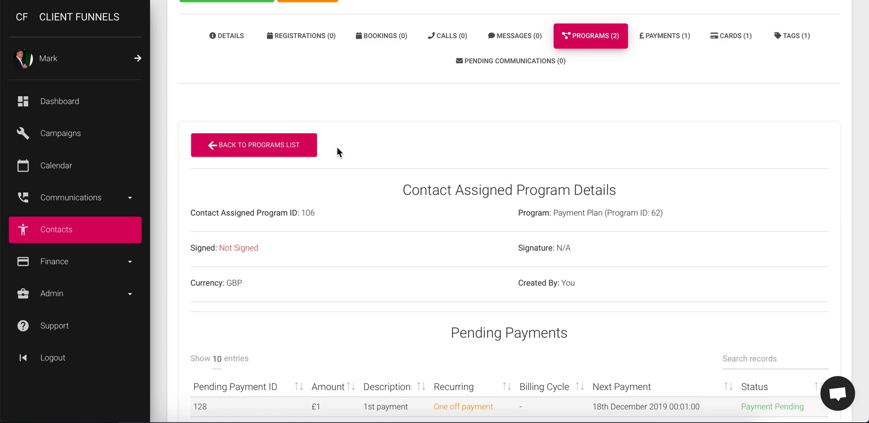
scroll(430, 124, up, 3)
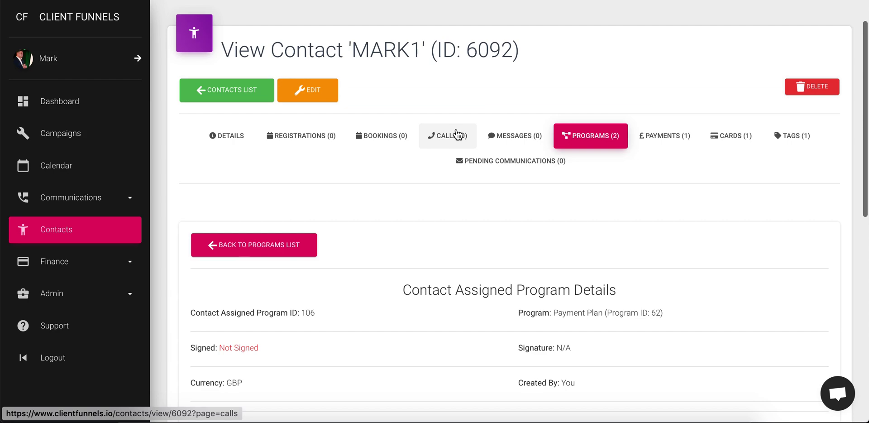
scroll(457, 135, up, 1)
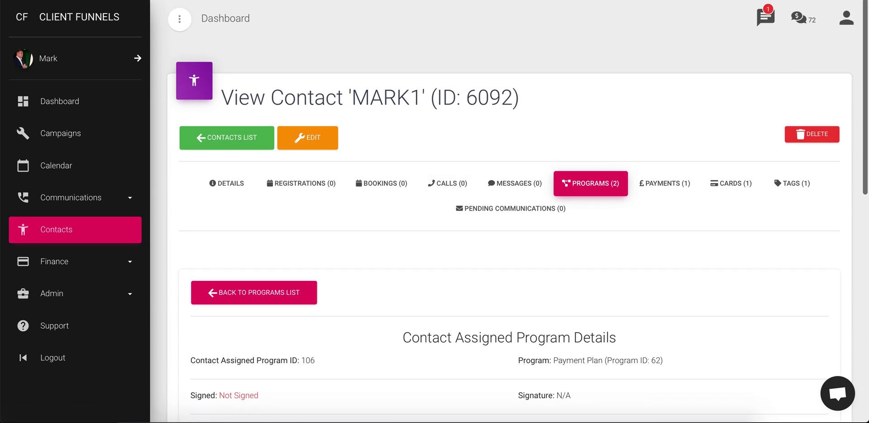